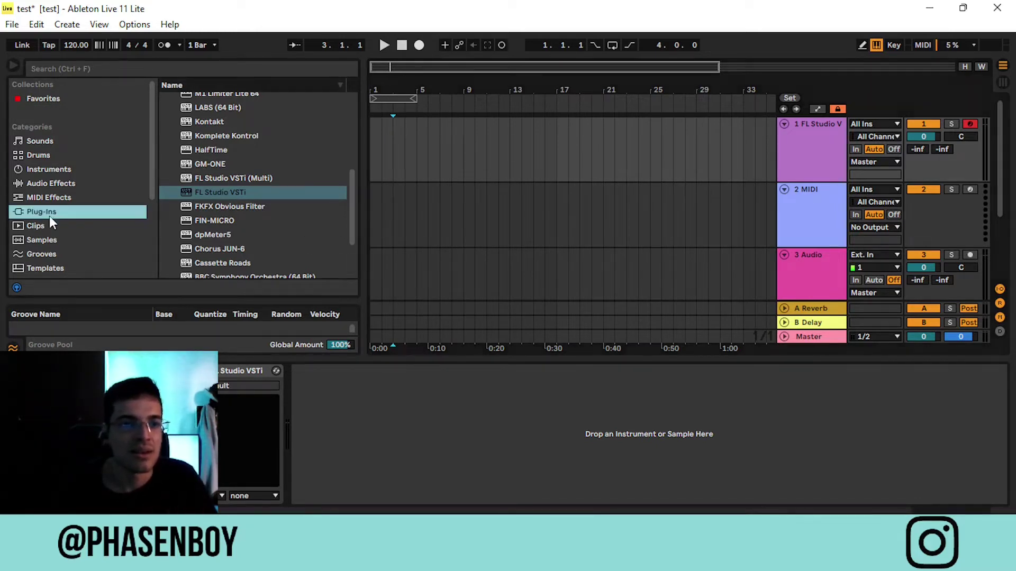
- Find FL Studio VSTi among the plug-ins, bring up its window on track 1 and reposition it over the arrangement
left_click(236, 194)
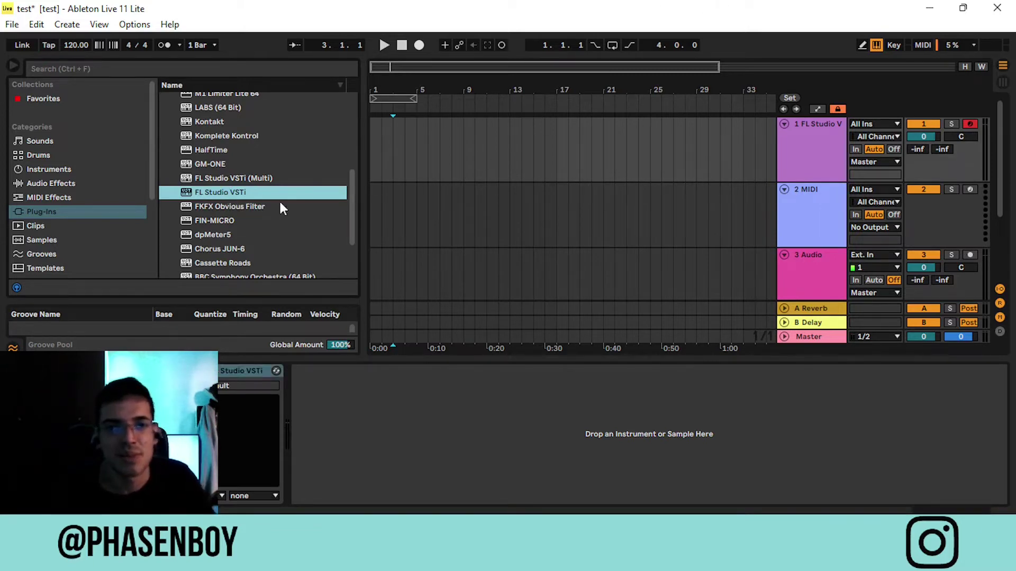
left_click(834, 151)
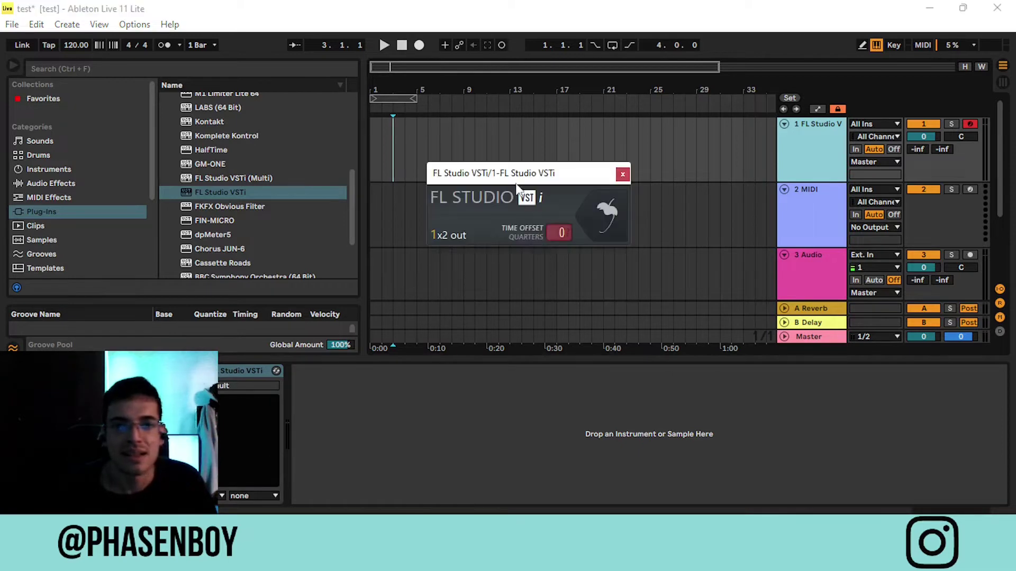
left_click_drag(522, 175, 501, 166)
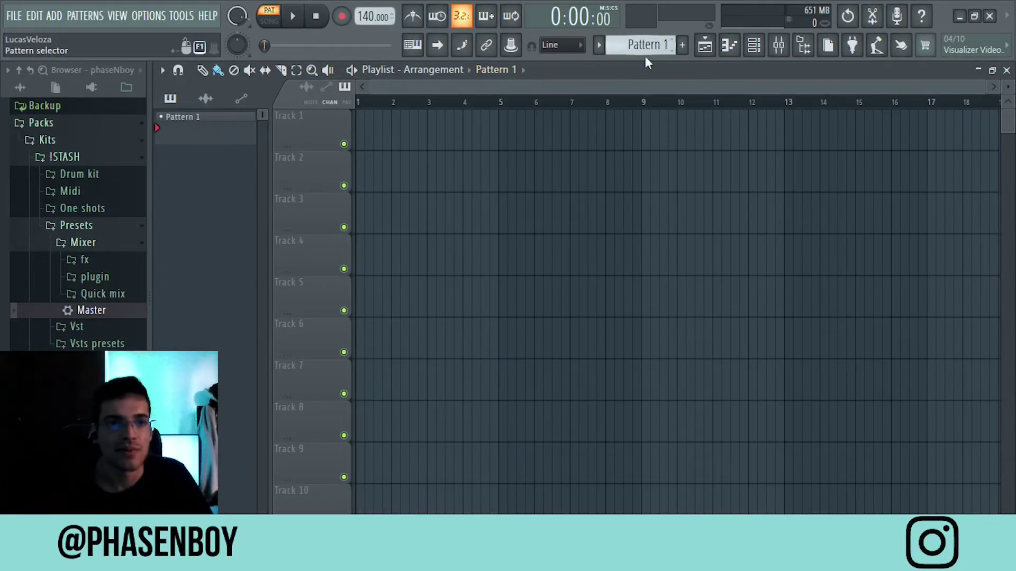
- Show FL Studio's Channel rack, move it beside the browser and enlarge it to show more channels and steps
left_click(753, 55)
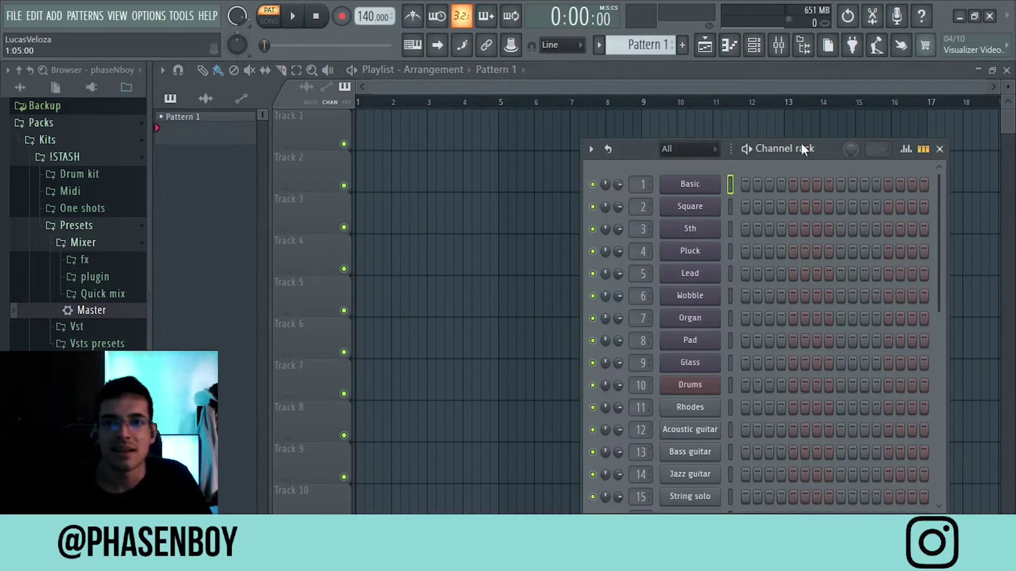
left_click_drag(801, 147, 578, 91)
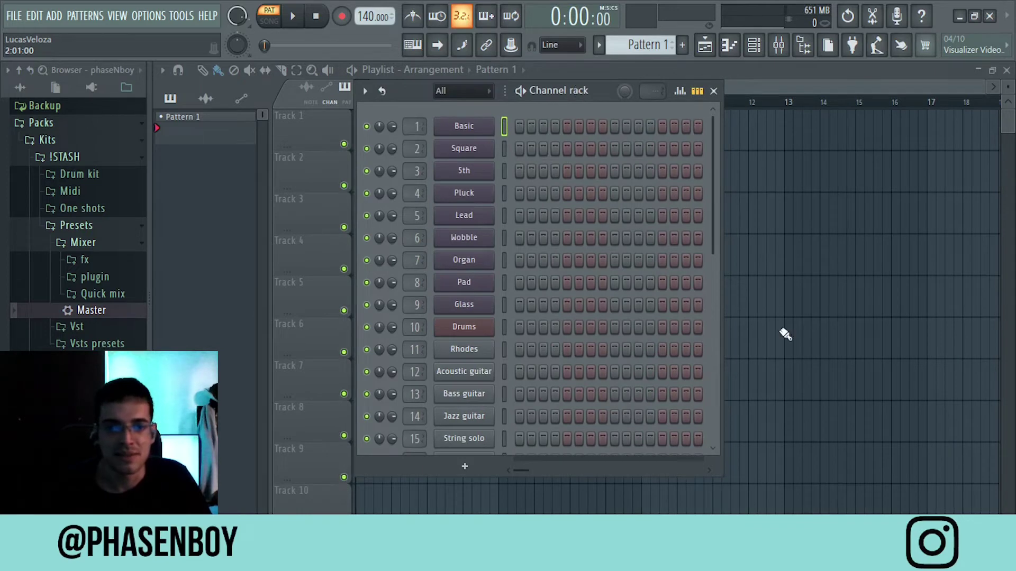
left_click_drag(719, 475, 861, 505)
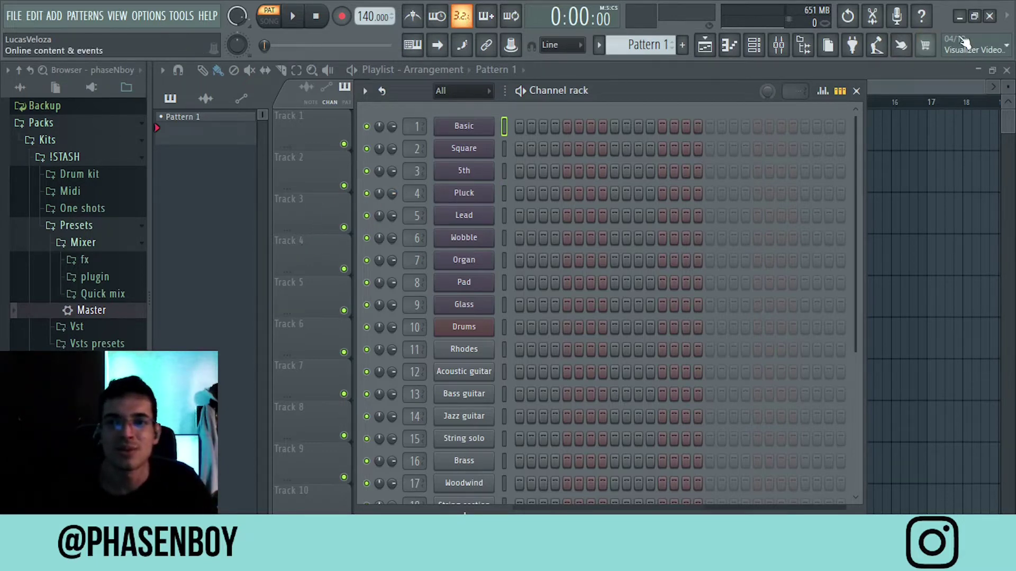
- Check the project tempo in Ableton Live, return to FL Studio and set its tempo to 120 BPM to match
left_click_drag(383, 5, 383, 16)
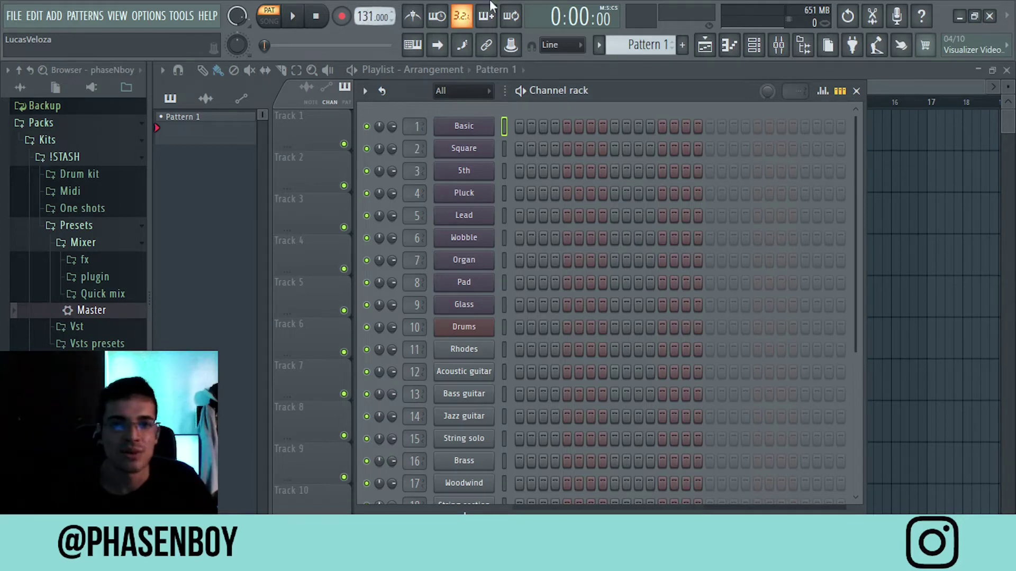
mouse_move(589, 560)
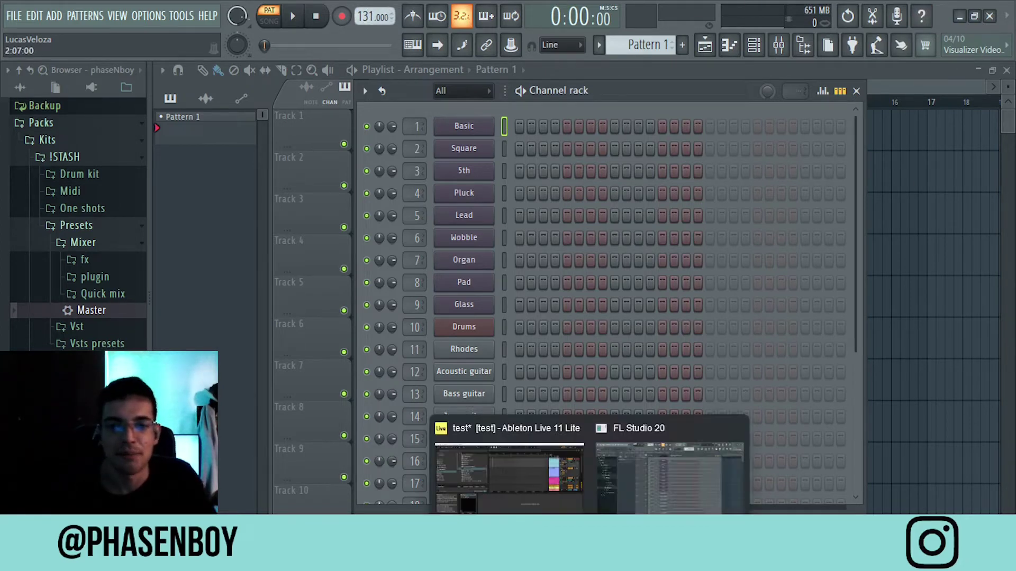
left_click(509, 476)
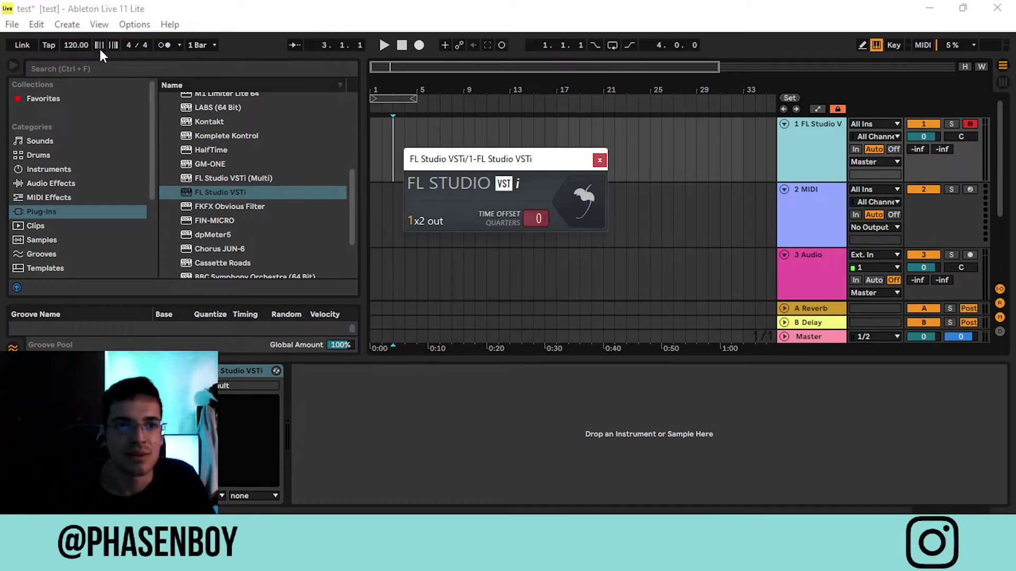
mouse_move(589, 560)
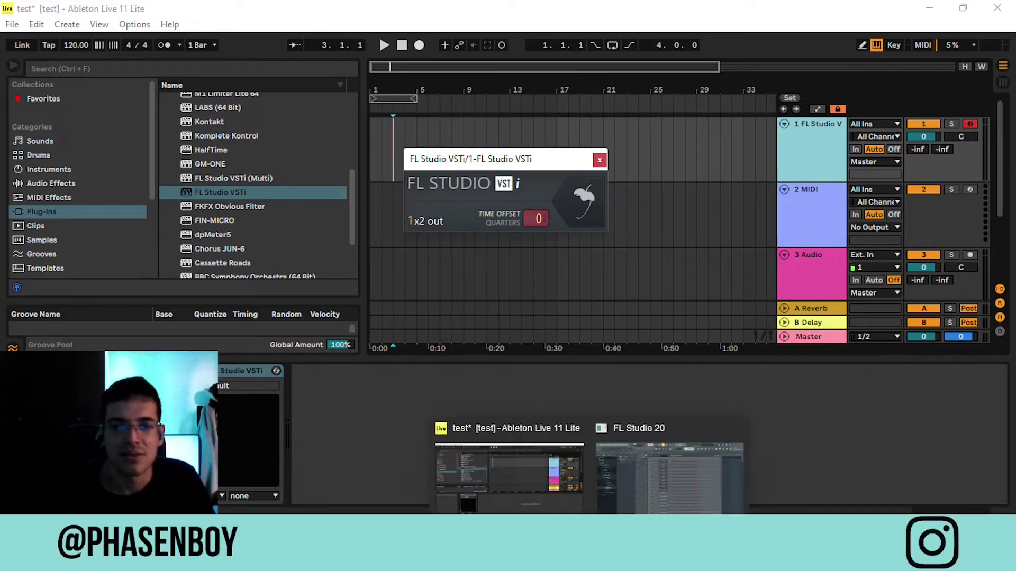
left_click(664, 477)
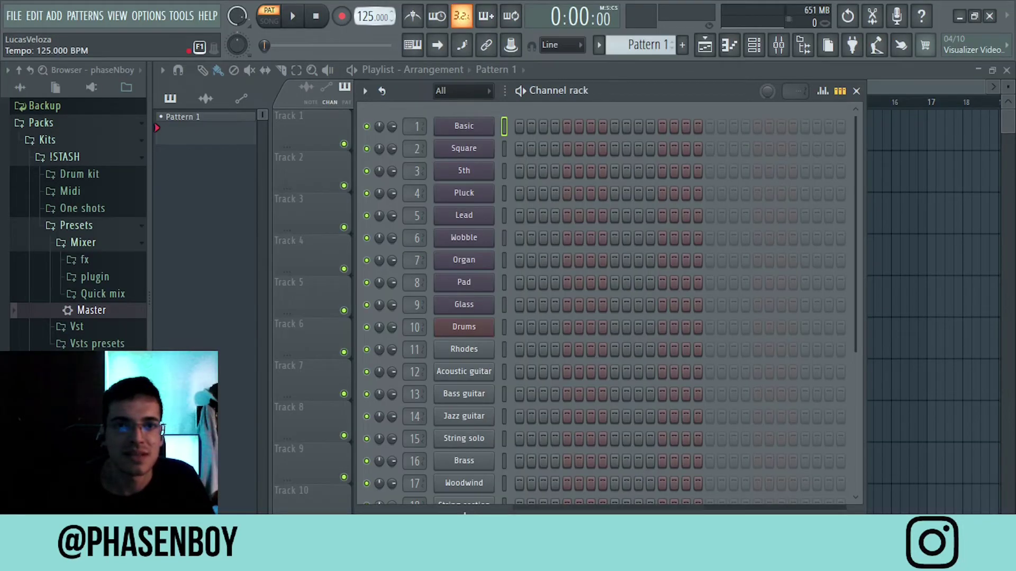
scroll(373, 17, "down", 1)
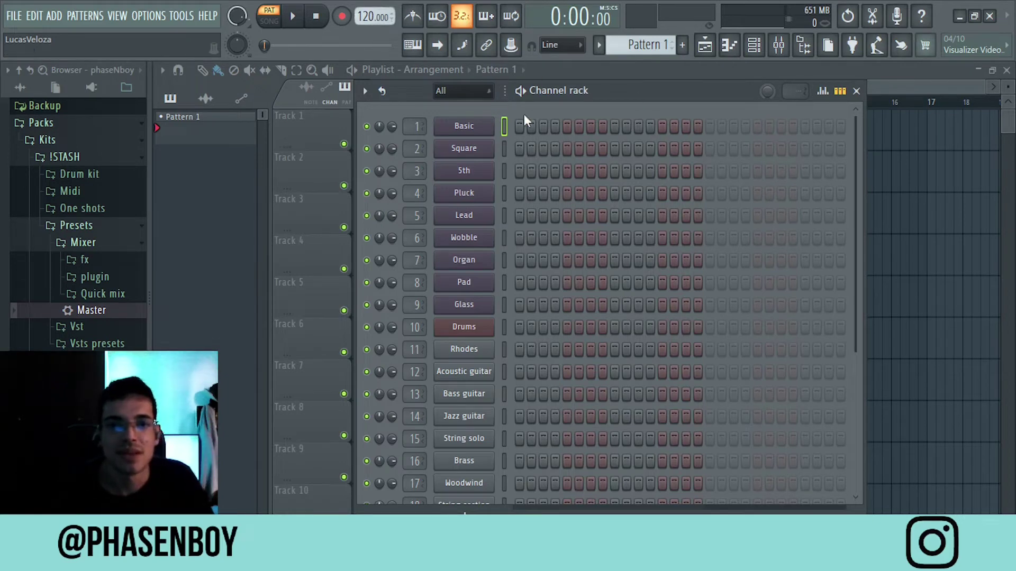
- Move the Channel rack clear of the track names and look through the Drum kit and 808 sample folders
left_click_drag(595, 100, 647, 95)
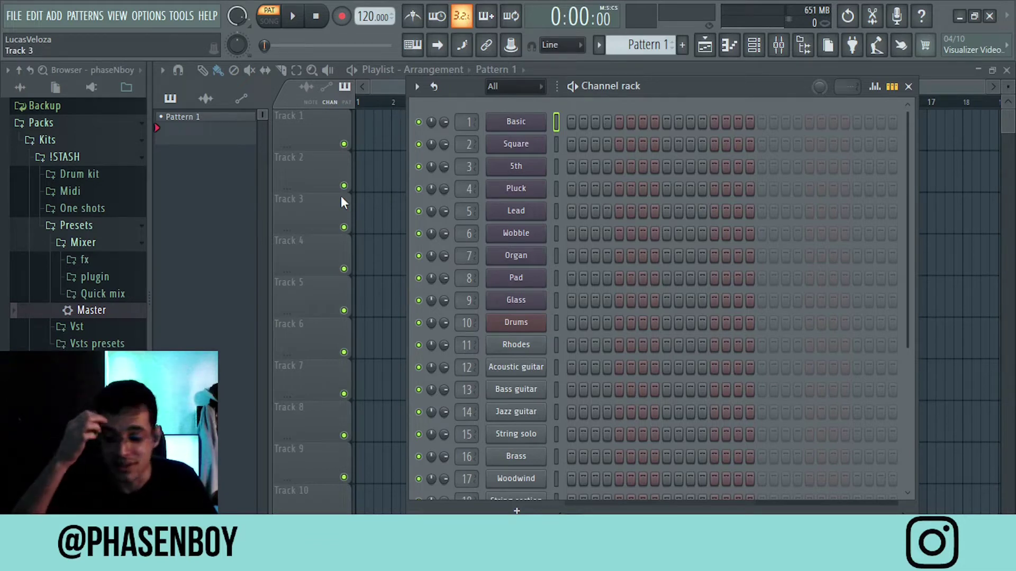
left_click(73, 175)
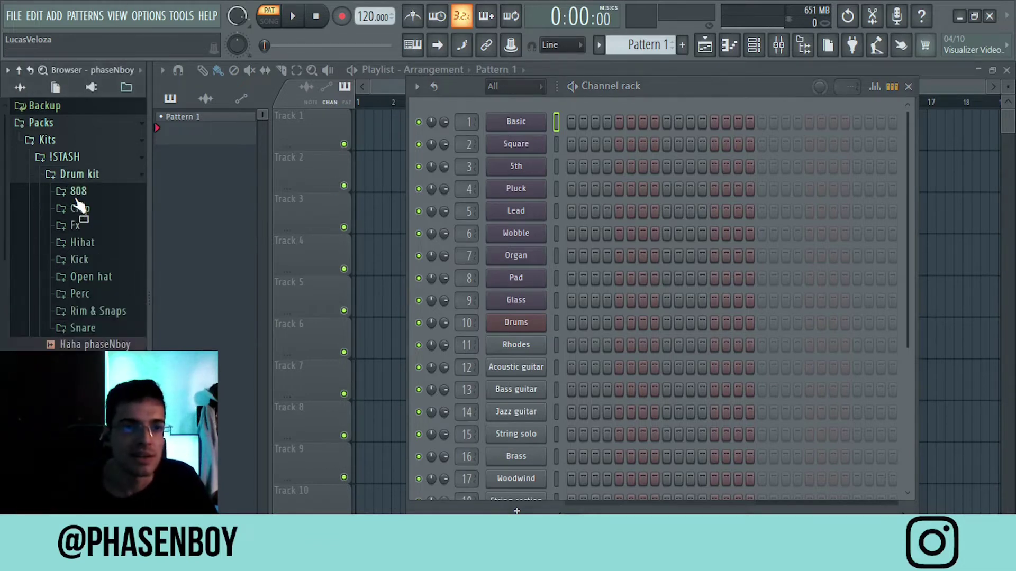
left_click(78, 191)
left_click(79, 175)
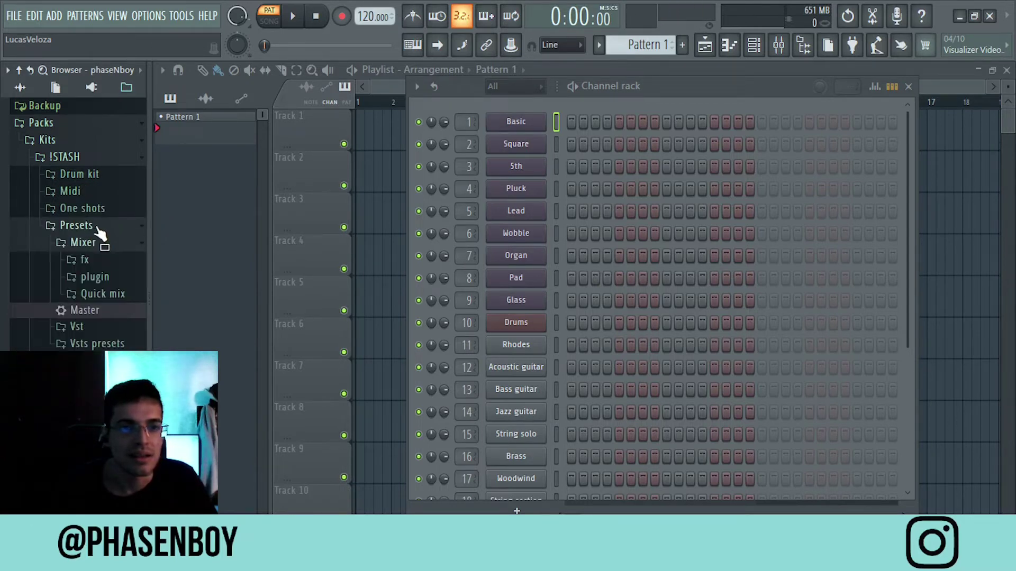
- View the Basic channel's 3x Osc synth and enable playing notes from the computer keyboard
left_click(535, 125)
left_click_drag(614, 122, 368, 104)
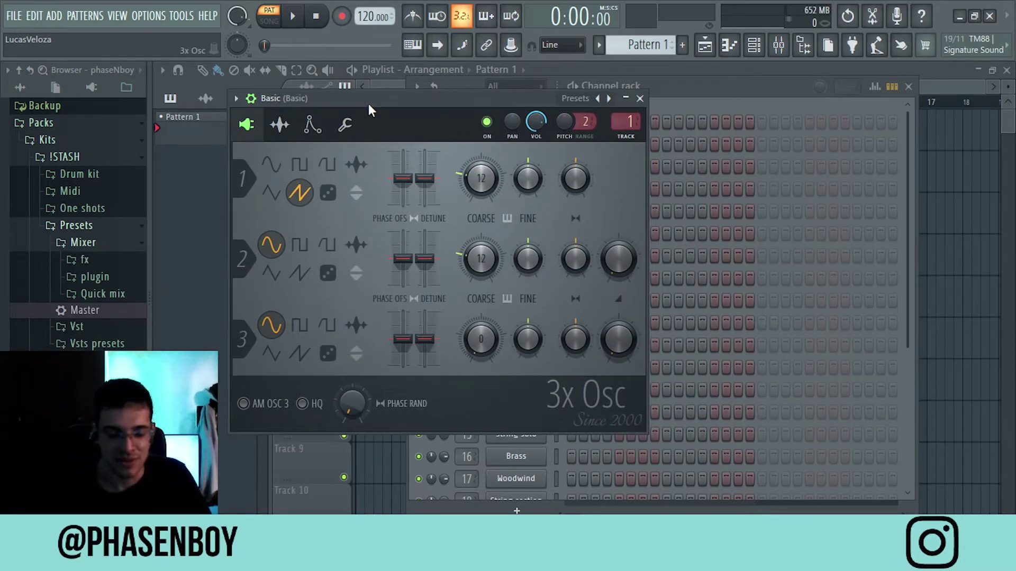
left_click(413, 45)
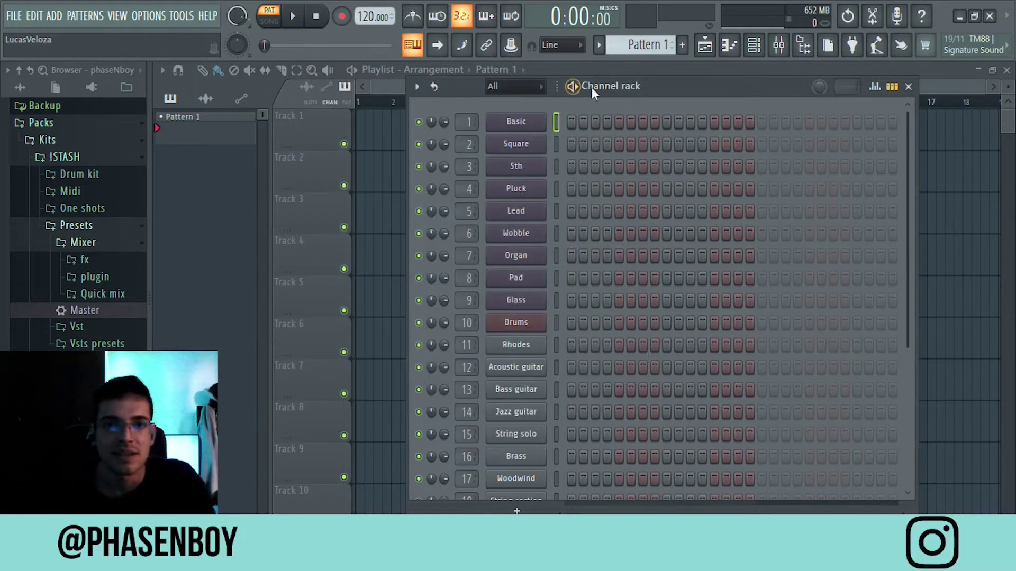
- Play a short series of test notes on the Basic channel to hear its sound
key("3")
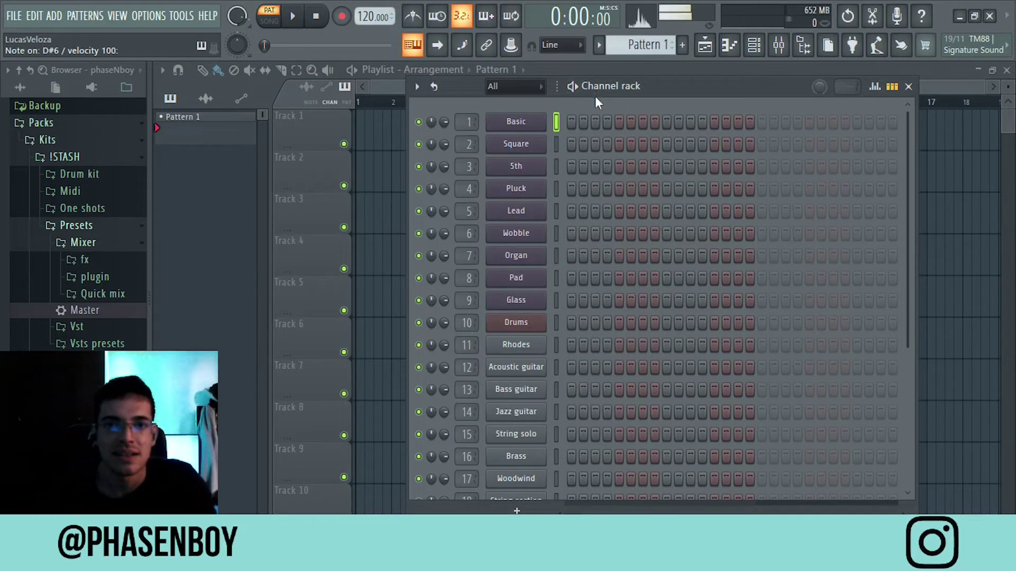
key("6")
key("r")
key("t")
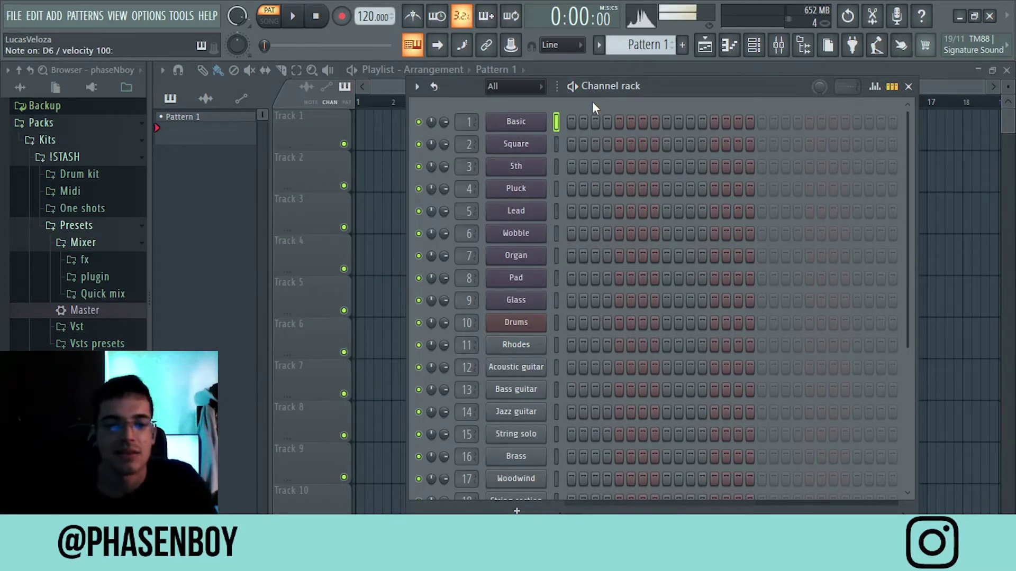
key("r")
key("t")
key("6")
key("t")
key("r")
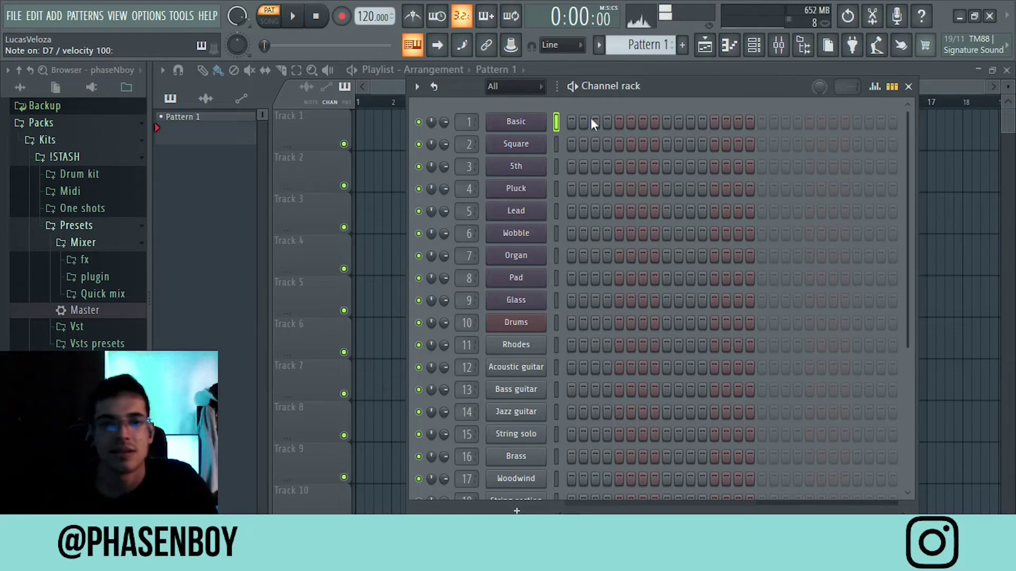
- Replace the Square channel's instrument with the FLEX synth and move the FLEX window up so its controls are visible
left_click(556, 143)
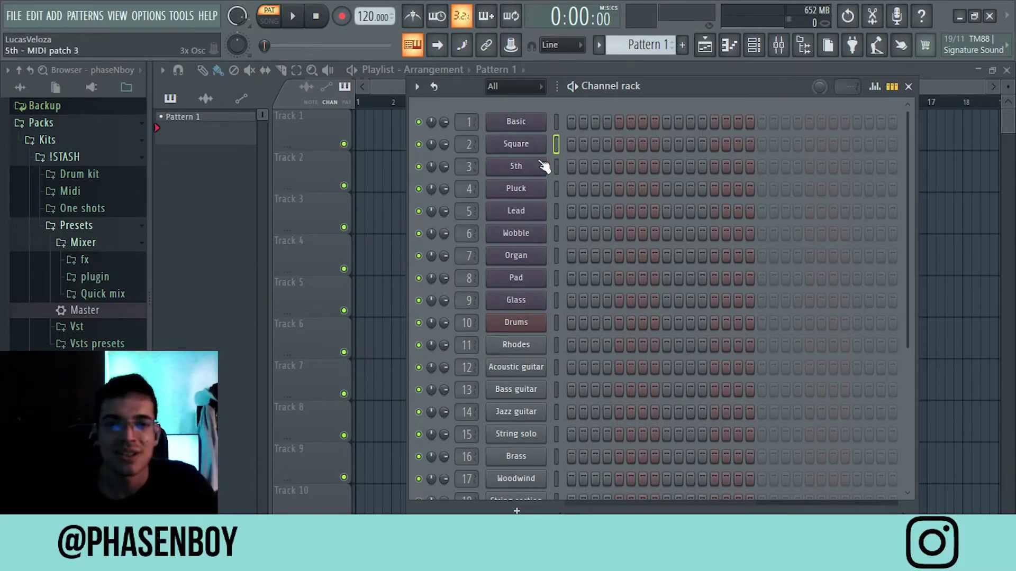
right_click(524, 144)
mouse_move(587, 274)
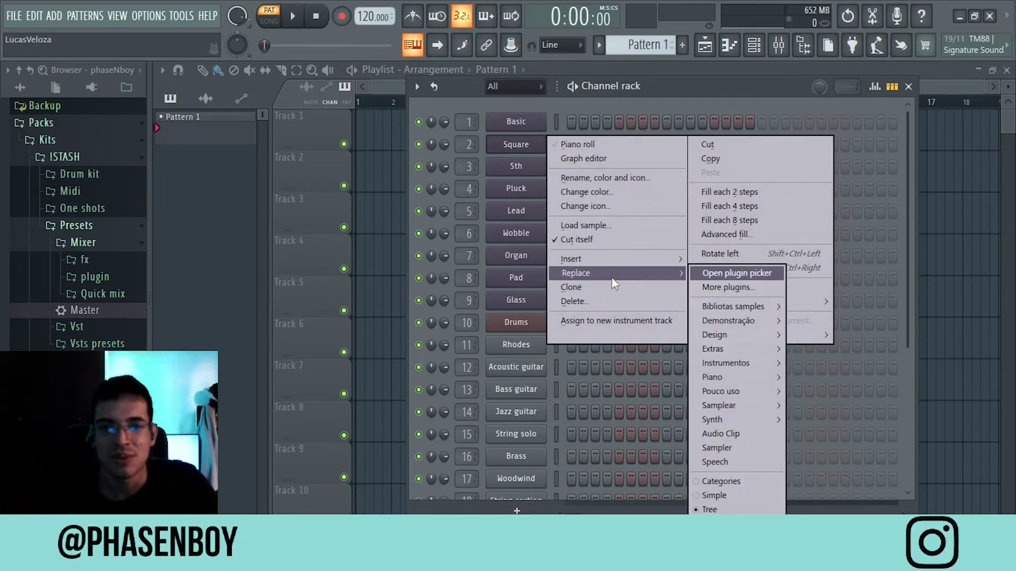
mouse_move(738, 418)
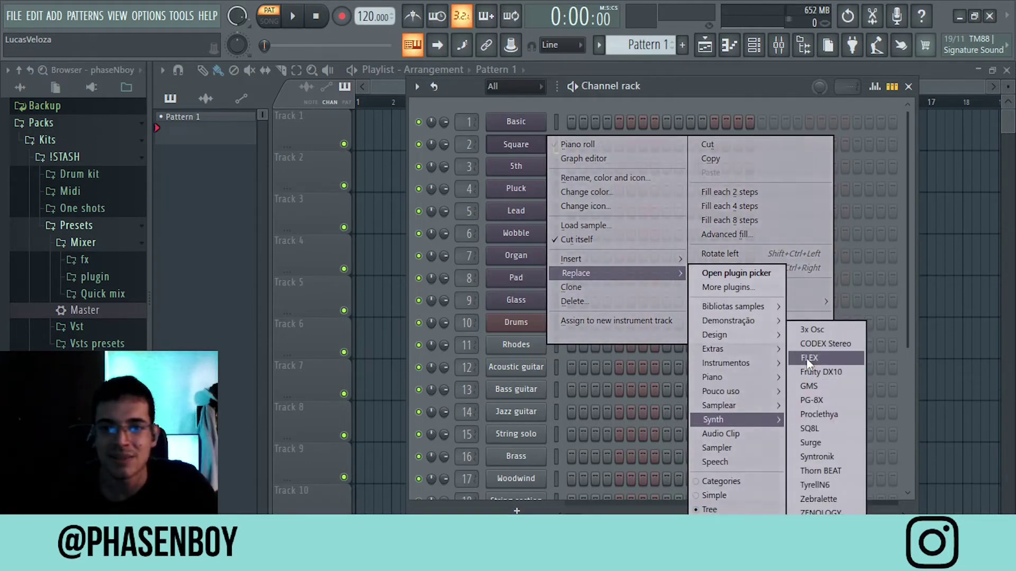
left_click(809, 358)
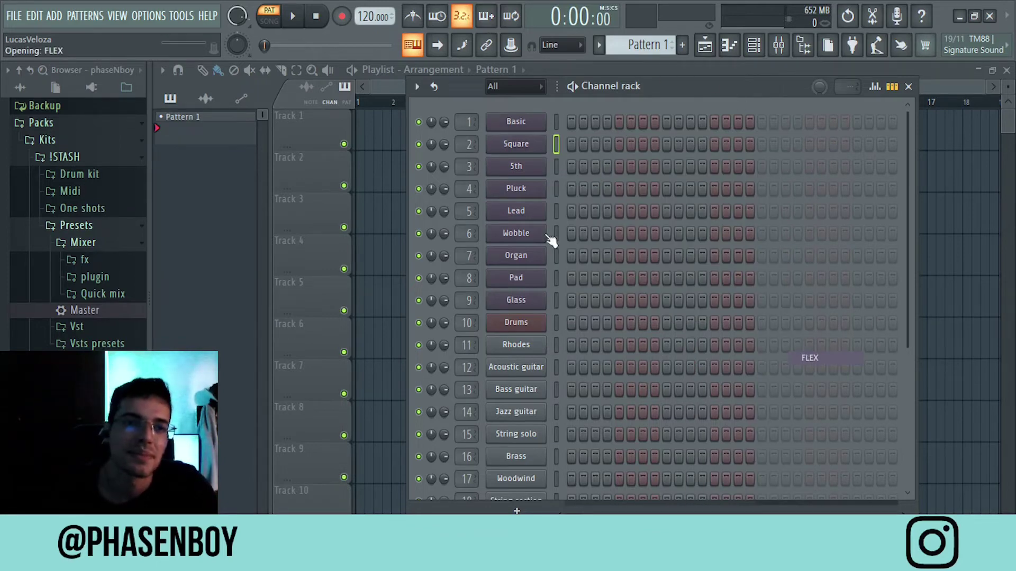
left_click_drag(513, 310, 408, 65)
- Load the Synpluck Classic preset from FLEX's Mobile Synth Pluck pack, play test notes and close the synth window
key("w")
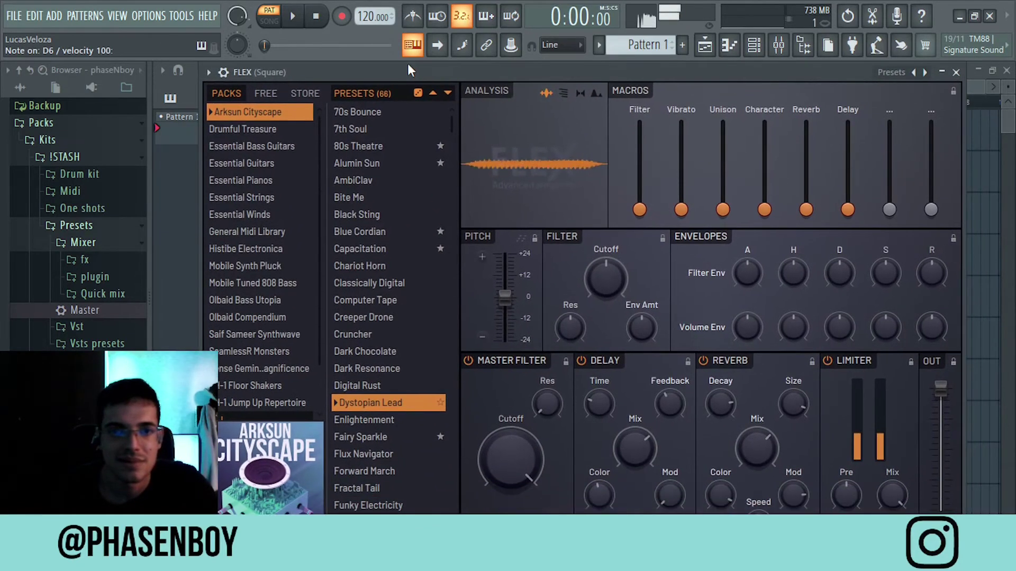
left_click(273, 266)
left_click(368, 233)
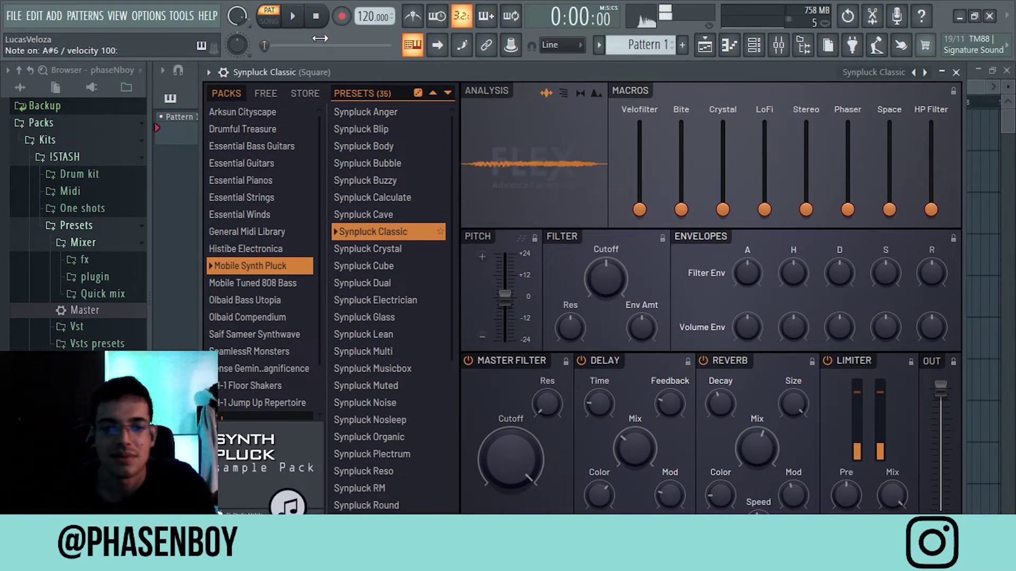
left_click(955, 72)
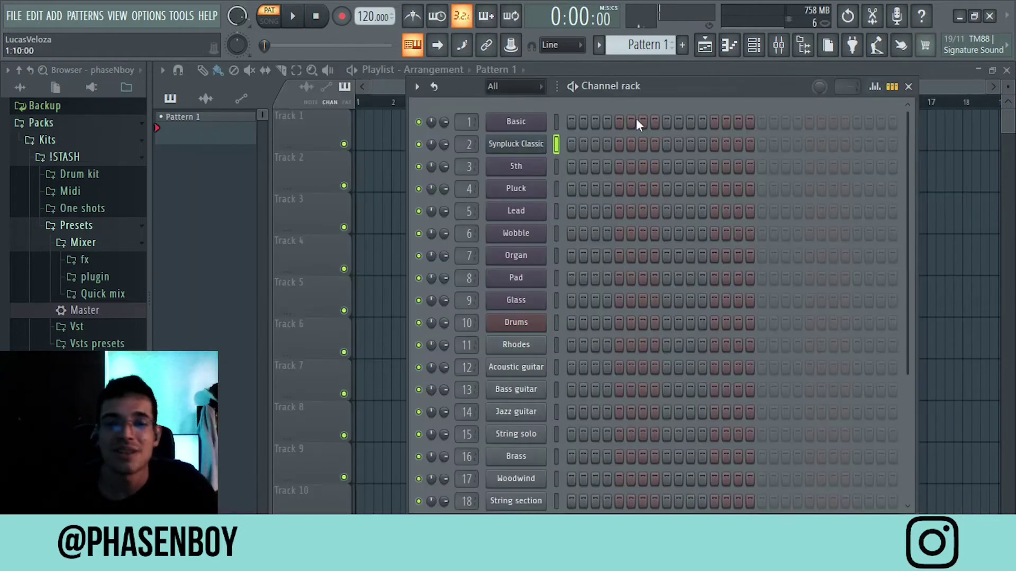
- Show the mixer and load Fruity Delay 2 into effect slot 3 of the Basic mixer track
left_click(778, 45)
left_click_drag(363, 197, 496, 93)
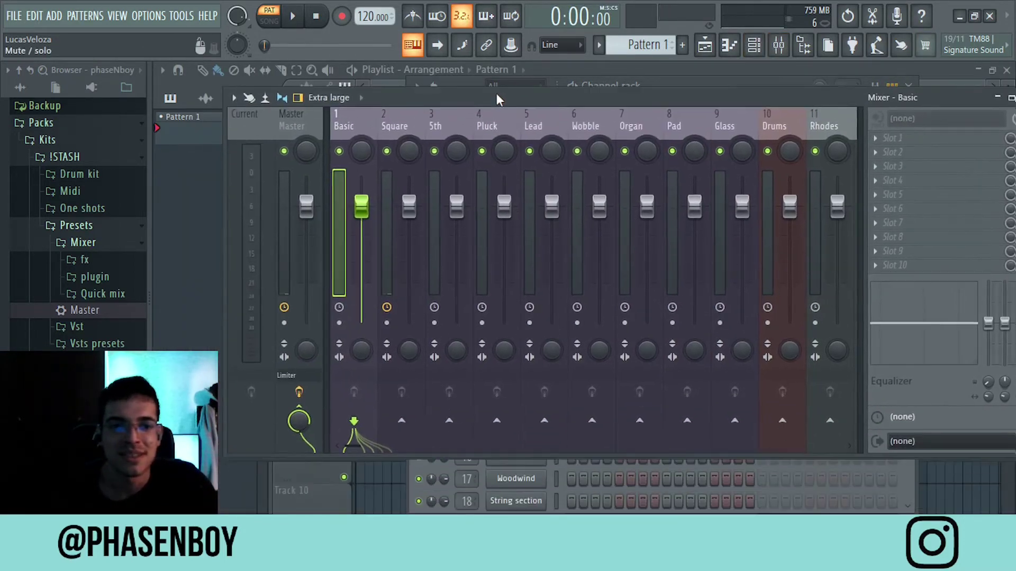
left_click(853, 149)
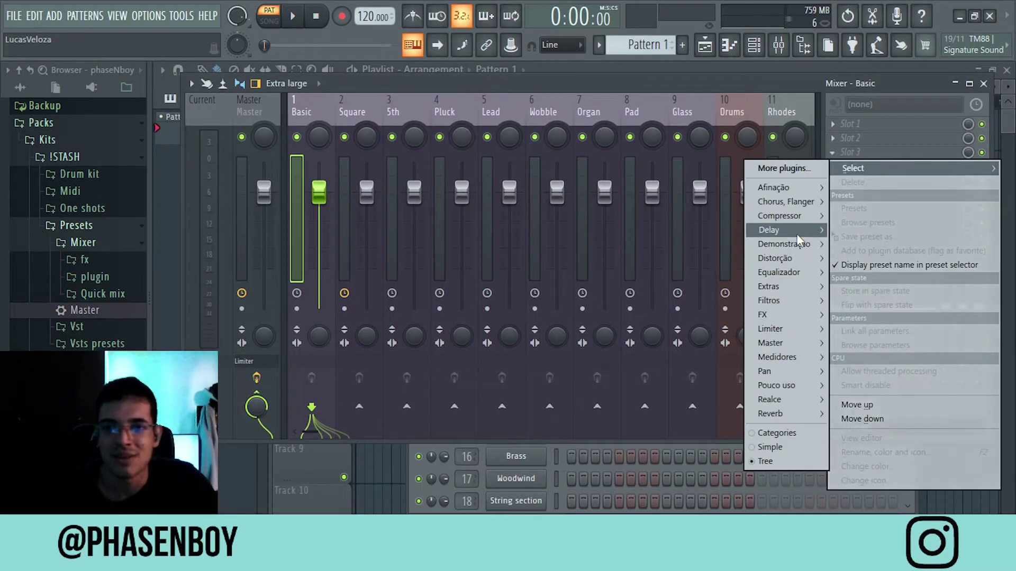
mouse_move(786, 233)
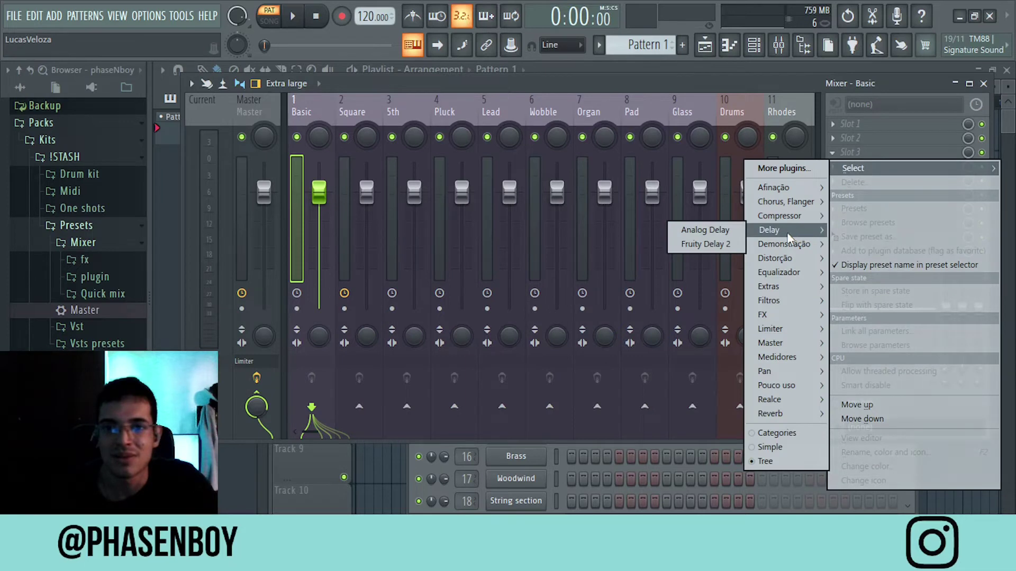
left_click(721, 245)
left_click_drag(427, 261, 550, 221)
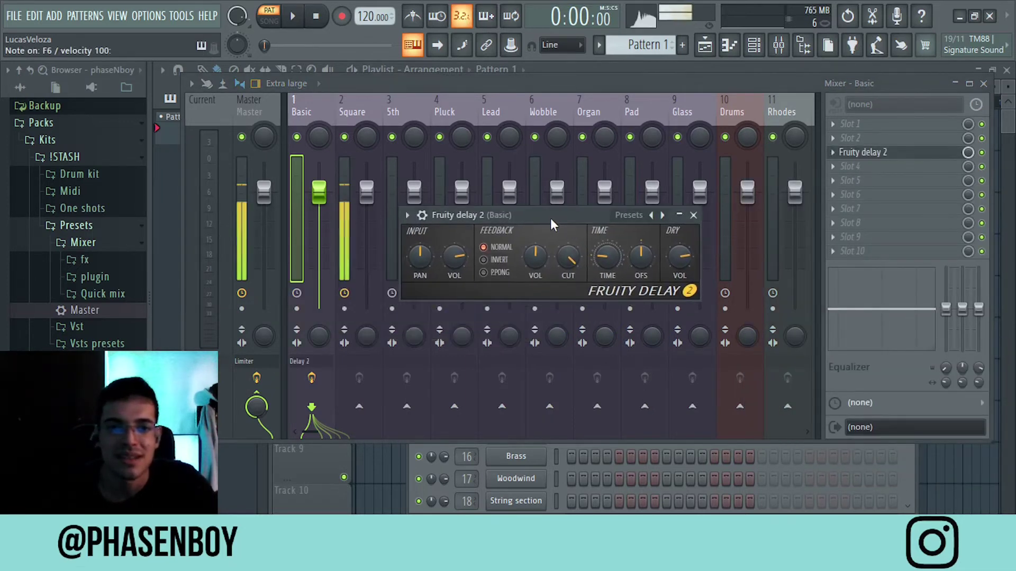
- Route the Synpluck Classic channel to mixer track 1 (Basic) and bring the mixer back into view
left_click(752, 47)
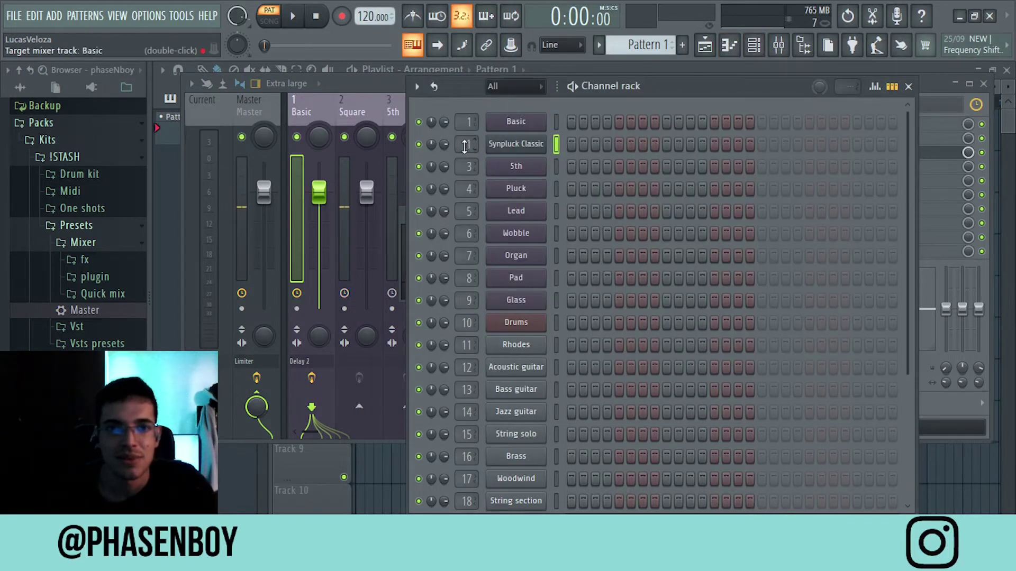
left_click(327, 103)
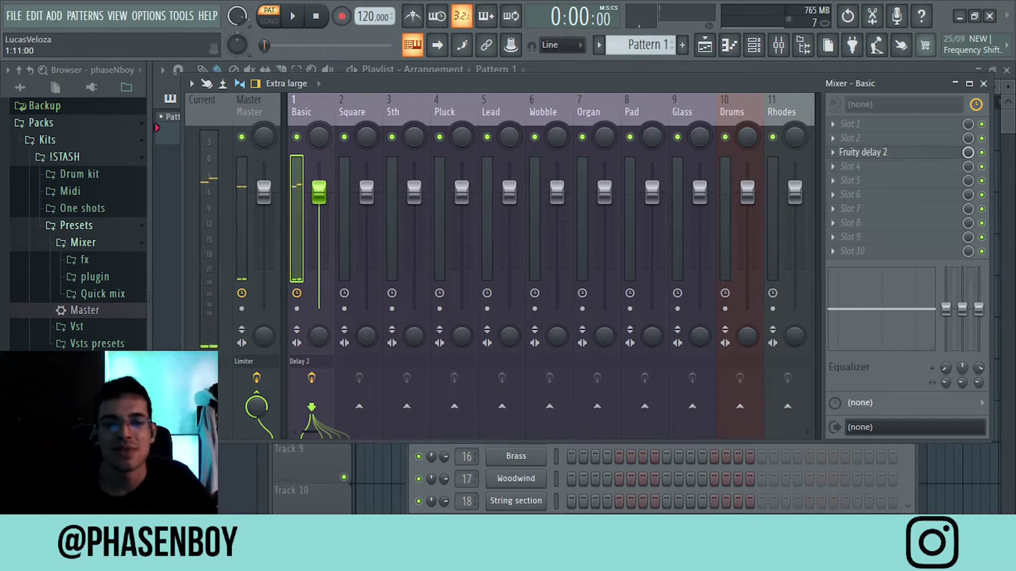
- Switch to Ableton Live to check the FL Studio track's output meter and reposition the FL Studio VSTi window
left_click(544, 510)
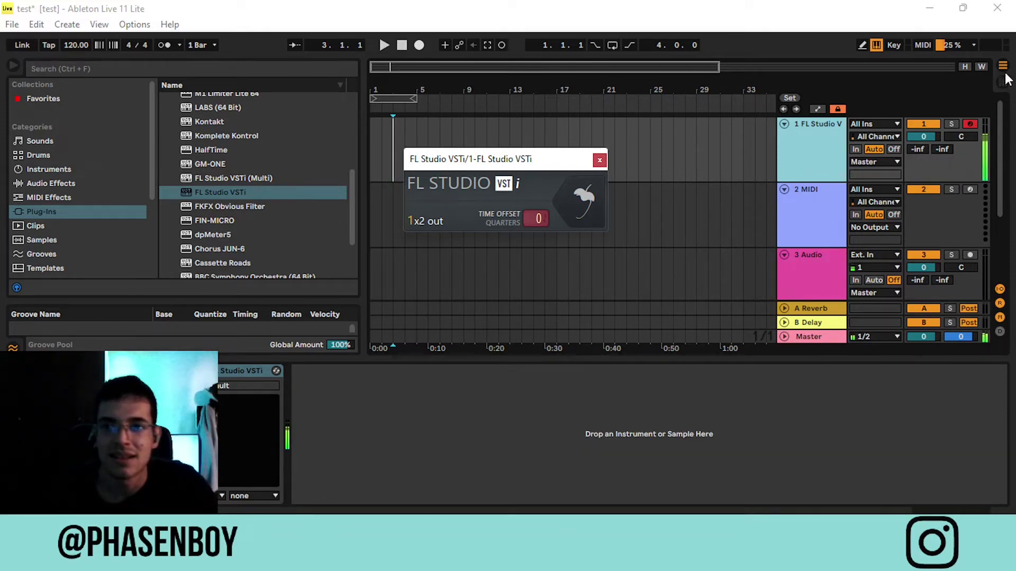
left_click_drag(469, 160, 559, 189)
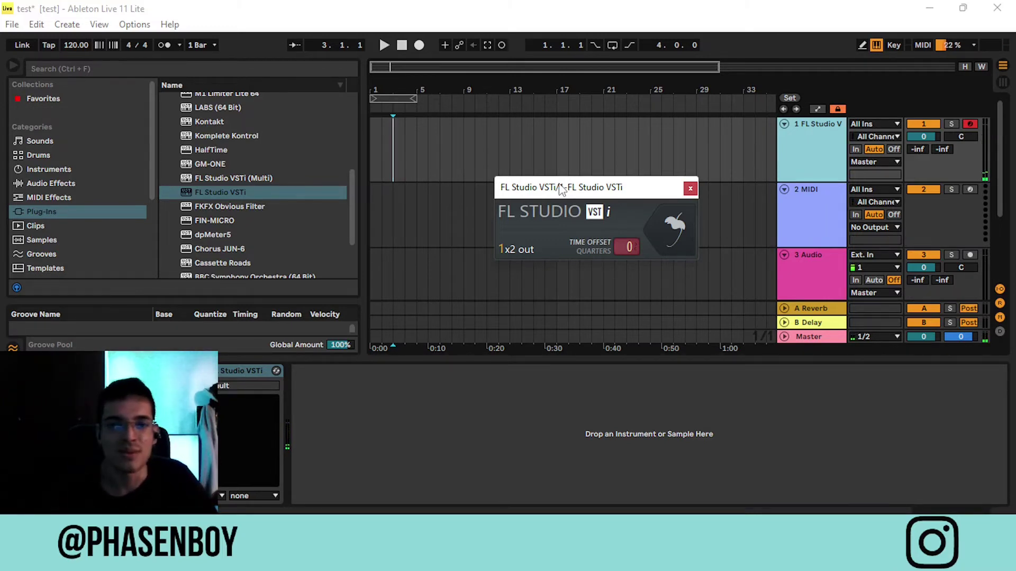
- Close the FL Studio VSTi window and select bars 1 to 17 on the FL Studio VSTi track
left_click_drag(562, 189, 510, 160)
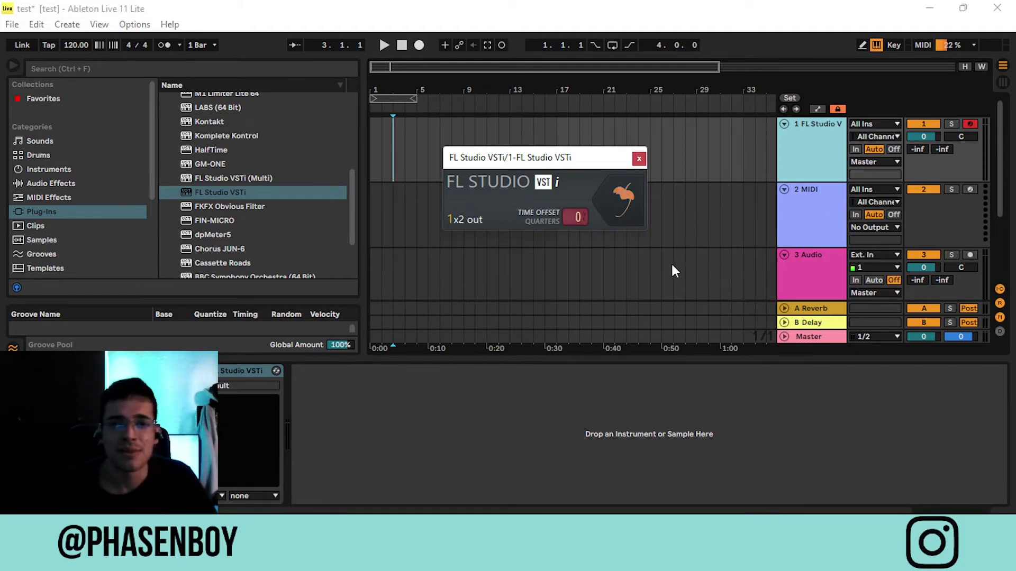
left_click(639, 159)
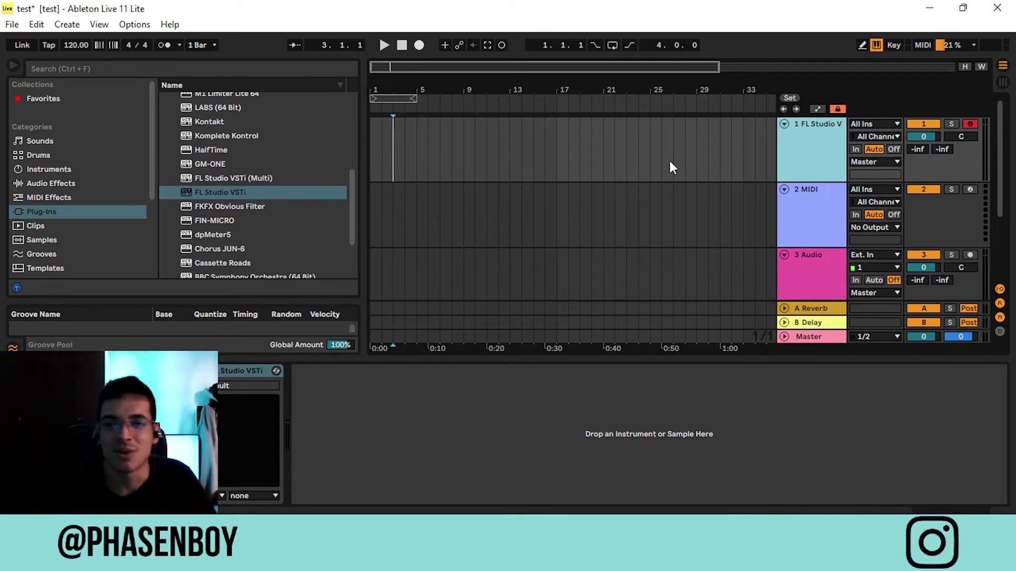
left_click_drag(557, 159, 364, 163)
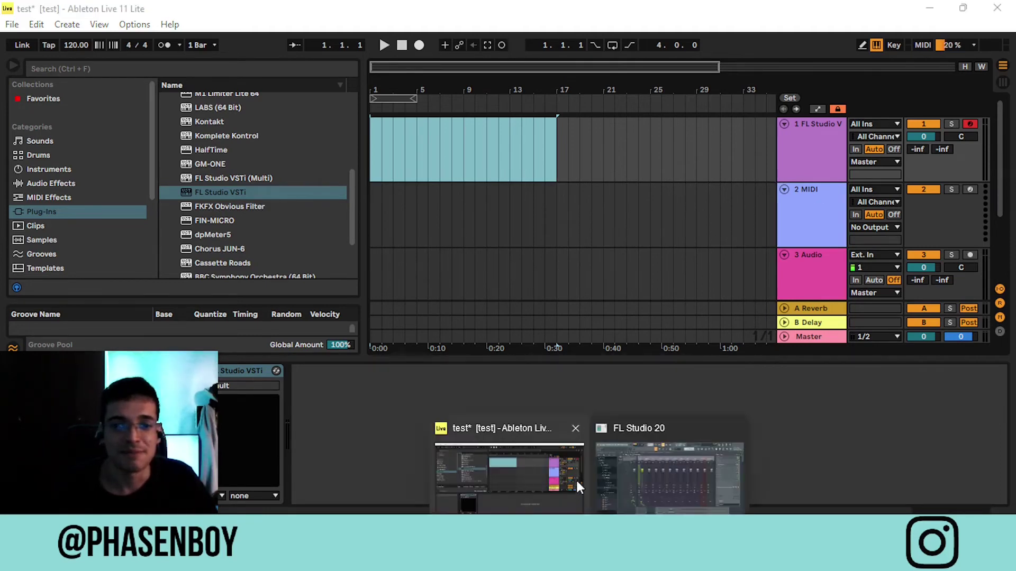
- Switch to FL Studio and open the recent project Beat de 10 minutos.flp
left_click(625, 460)
left_click(14, 16)
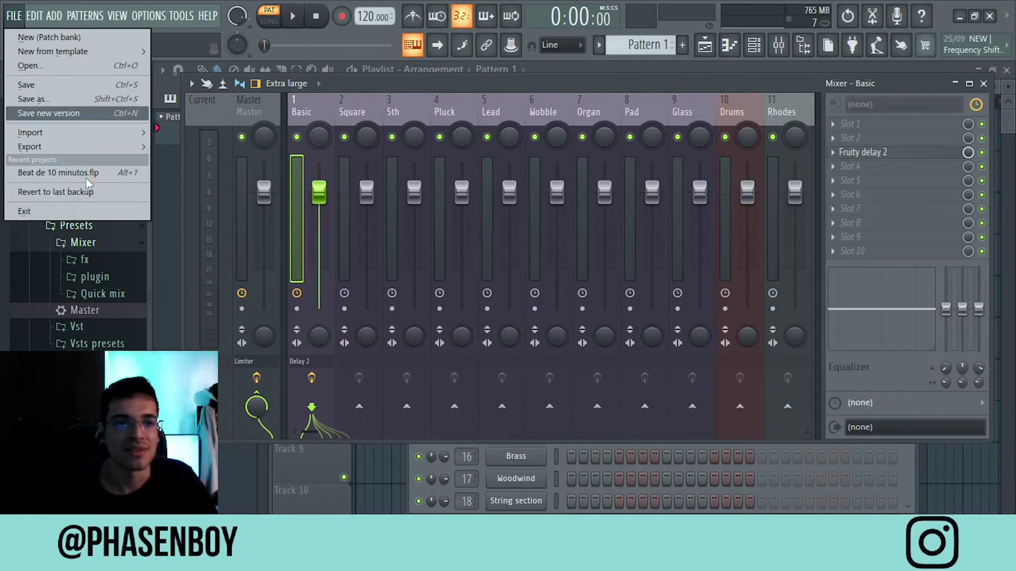
left_click(88, 174)
left_click(529, 314)
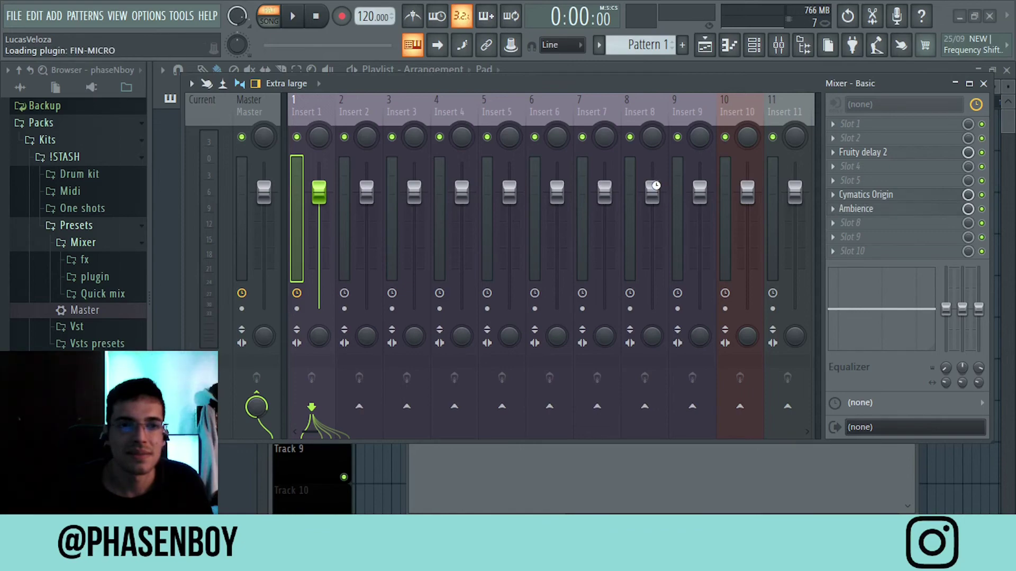
- Show the Playlist with the browser hidden and widen its time range to cover the arrangement from bar 1 past bar 75
left_click(705, 45)
left_click_drag(487, 88, 592, 87)
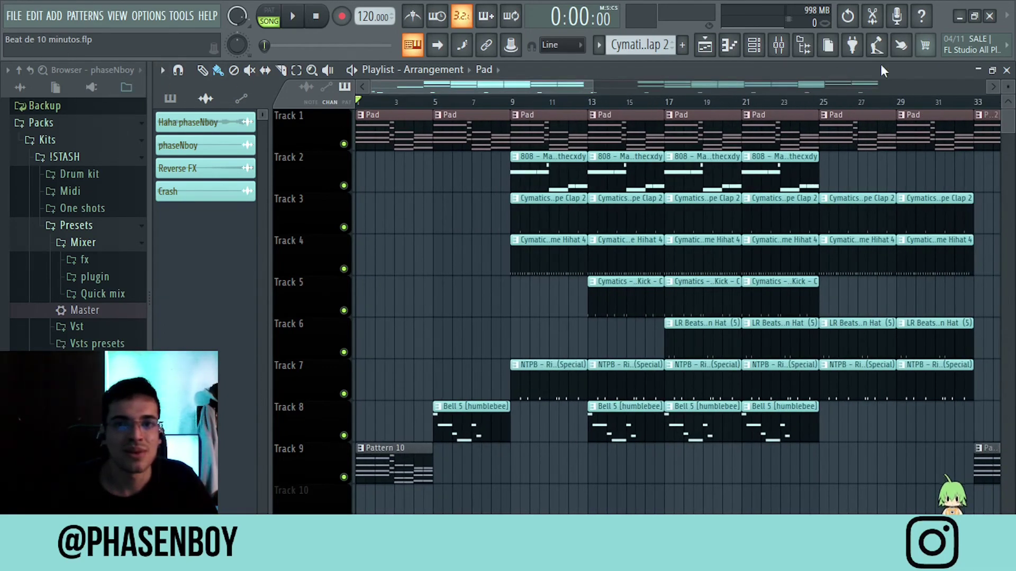
left_click(803, 45)
left_click_drag(472, 90, 445, 87)
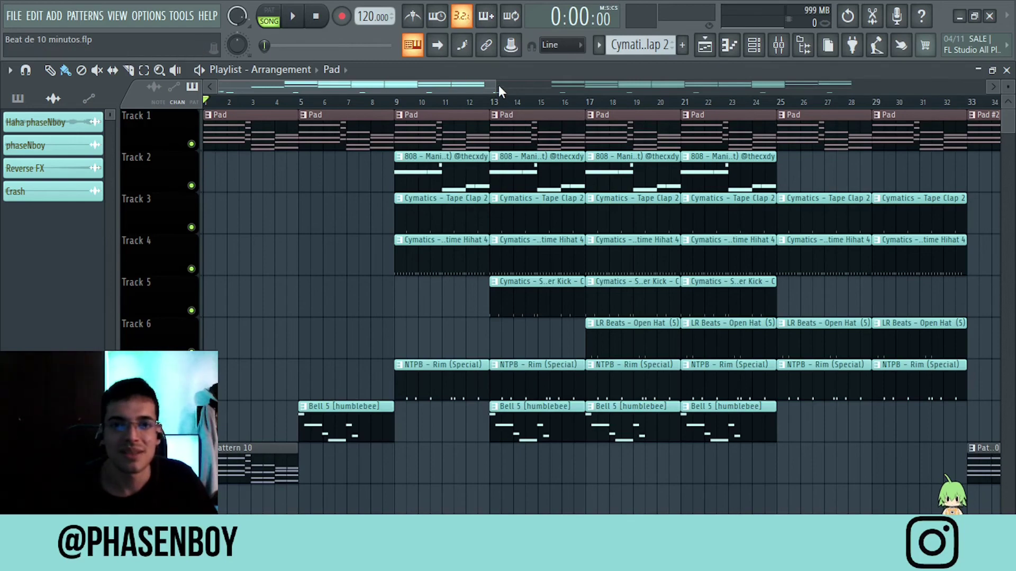
left_click_drag(496, 85, 850, 86)
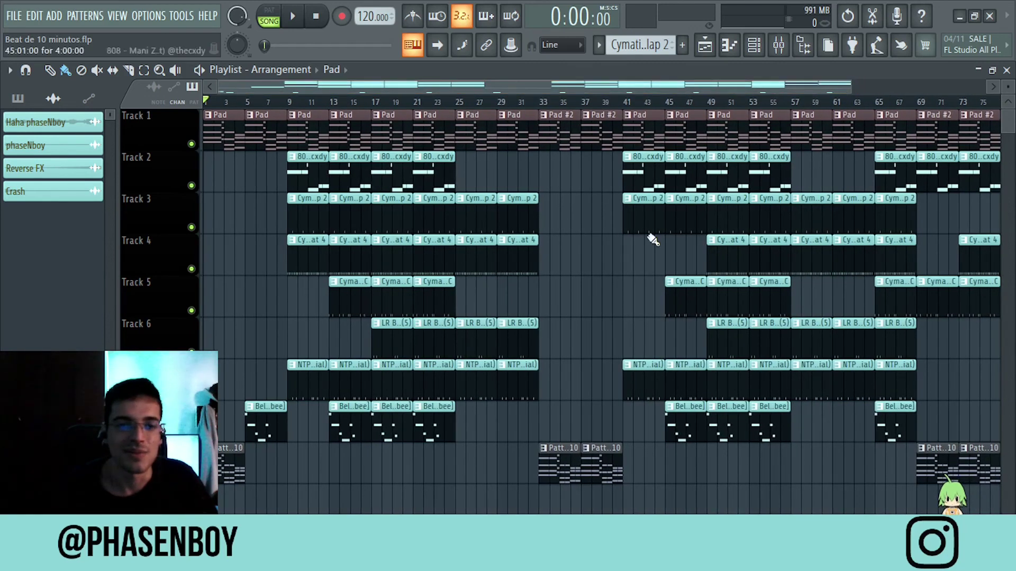